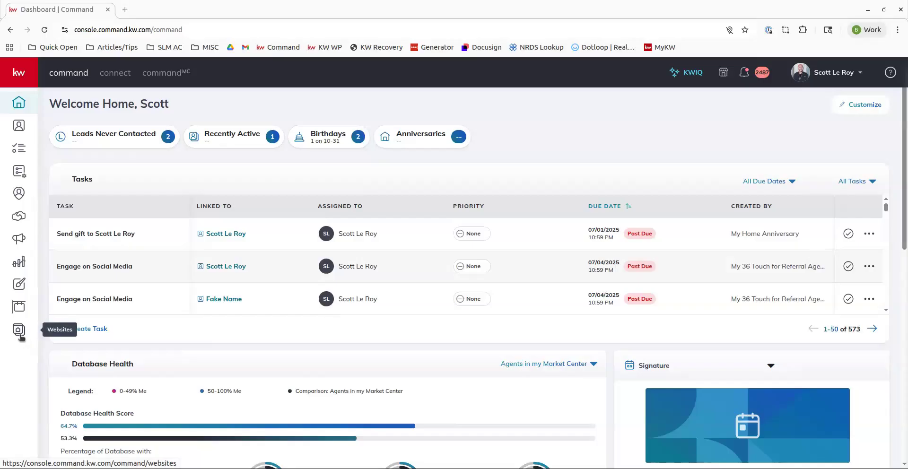
Open the agent website for management and switch its builder to Expert Mode.
left_click(20, 335)
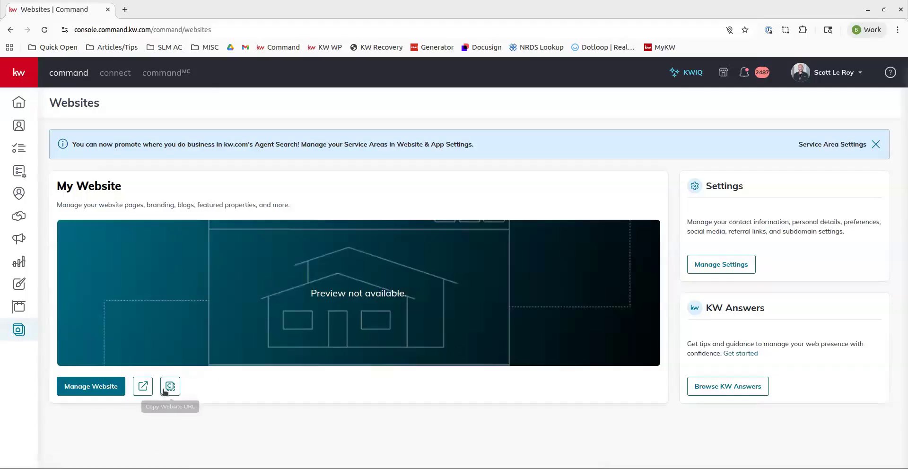
left_click(75, 387)
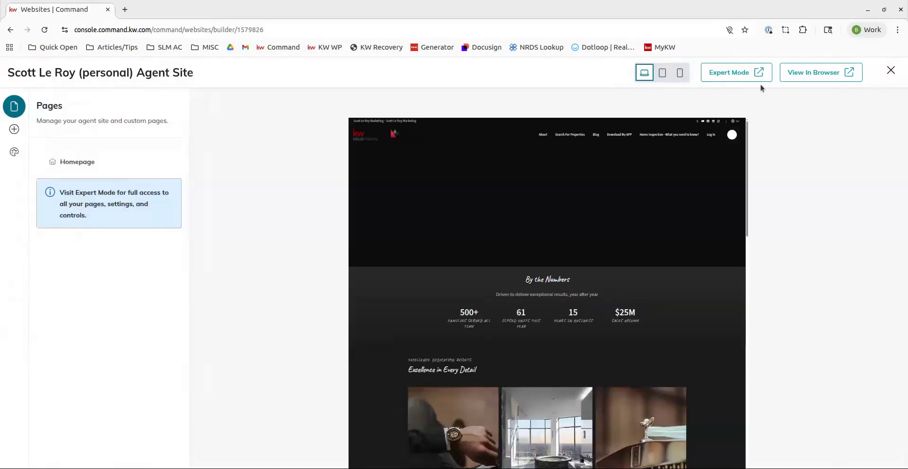
left_click(740, 77)
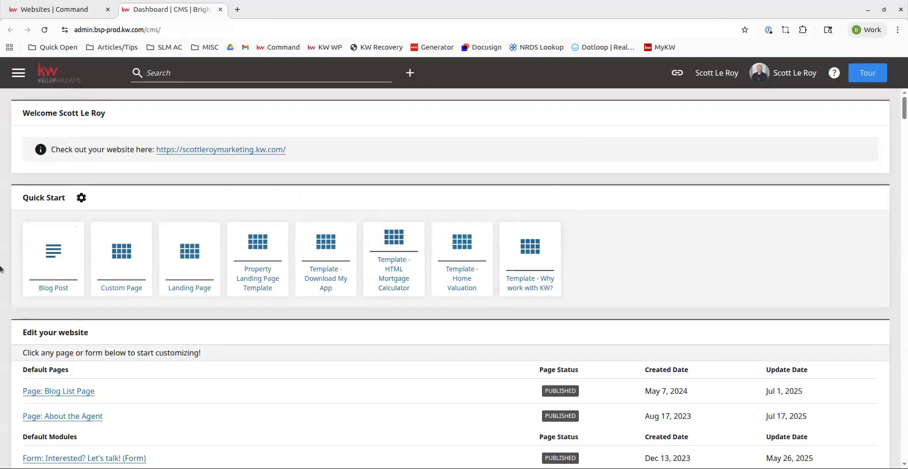
Look through the website's default pages, blog posts, custom pages and custom modules for the custom homepage entry.
scroll(223, 337, "down", 1)
scroll(224, 337, "down", 5)
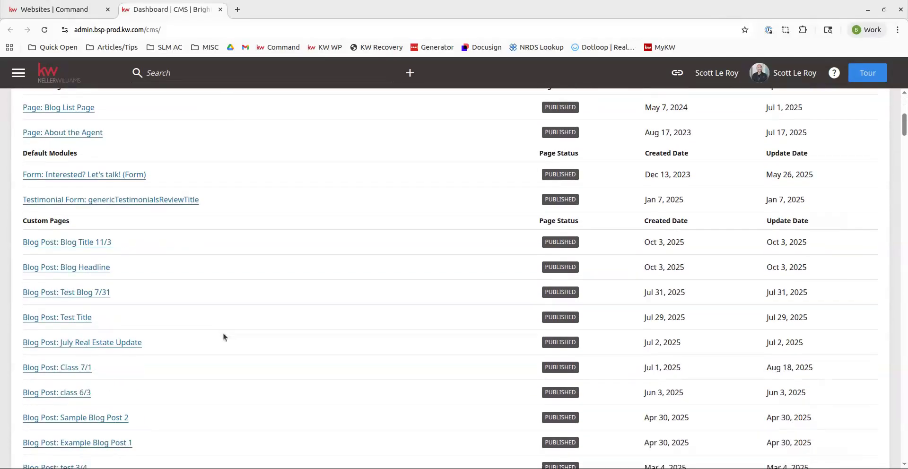
scroll(224, 337, "down", 6)
scroll(64, 344, "down", 7)
scroll(67, 345, "up", 11)
scroll(65, 344, "up", 3)
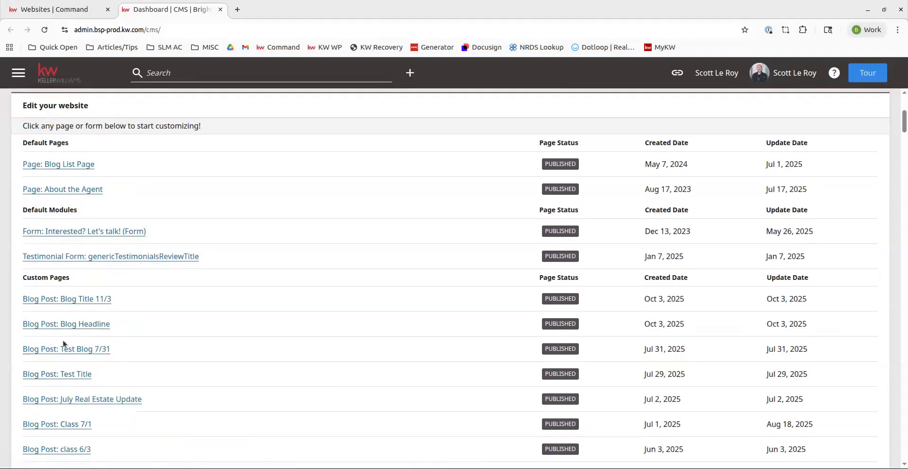
scroll(64, 344, "down", 20)
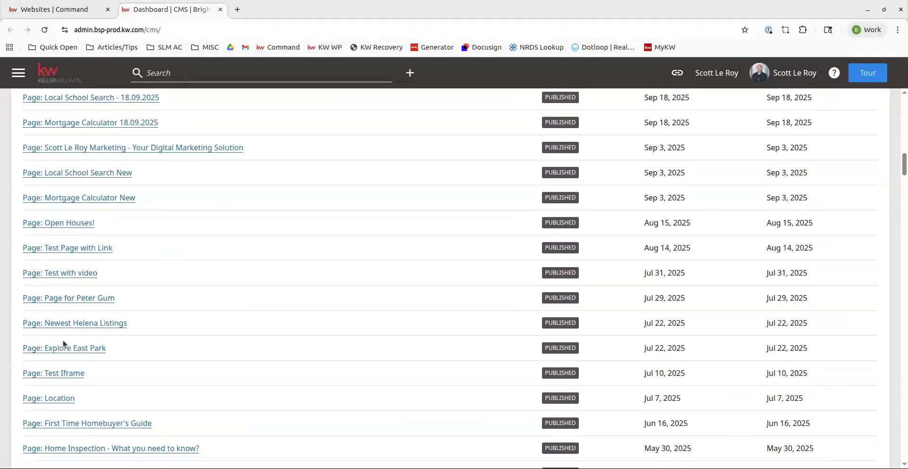
scroll(64, 344, "down", 20)
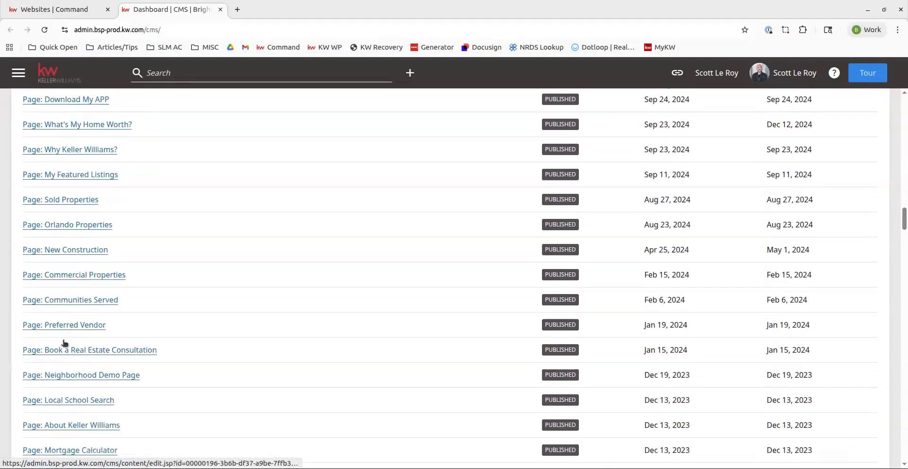
scroll(65, 344, "down", 6)
scroll(65, 344, "up", 3)
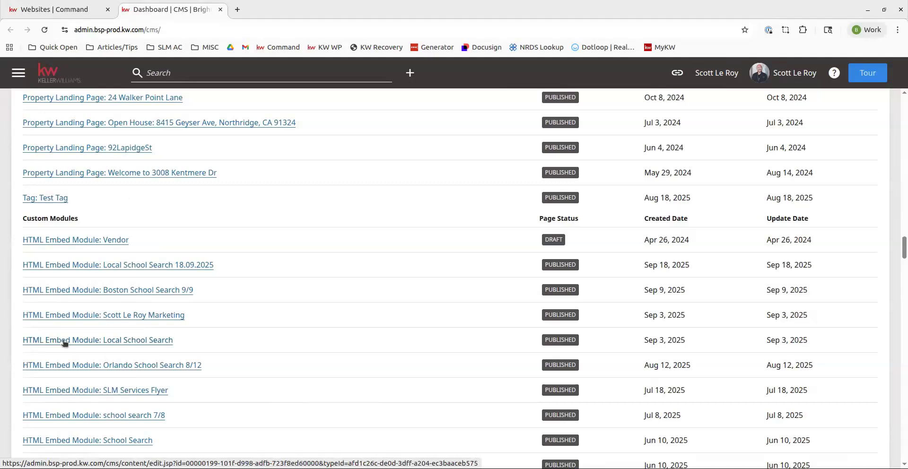
scroll(65, 344, "up", 13)
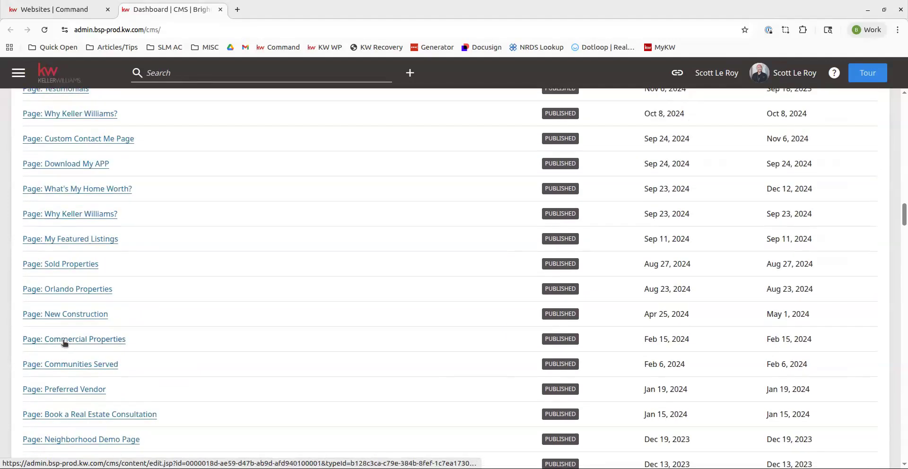
scroll(65, 344, "up", 6)
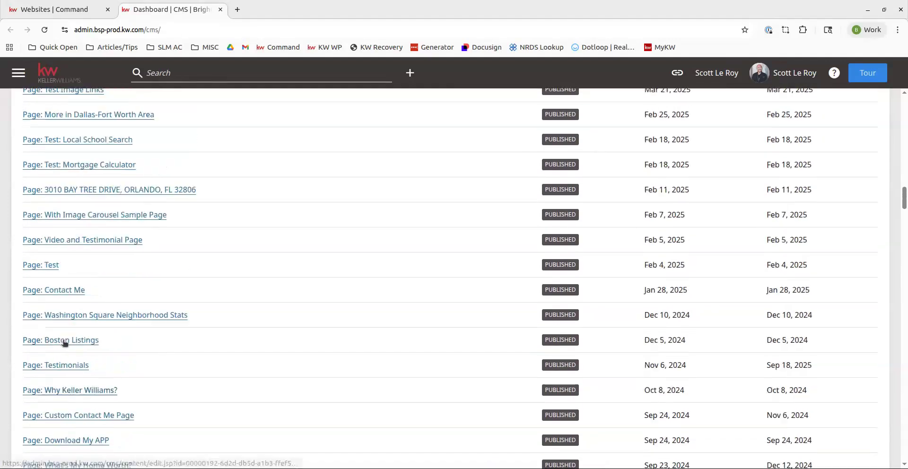
scroll(65, 344, "up", 8)
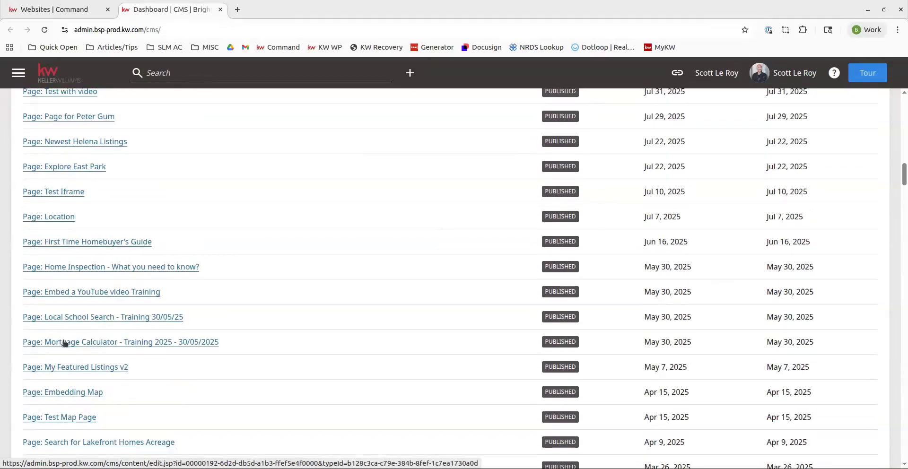
scroll(65, 344, "up", 4)
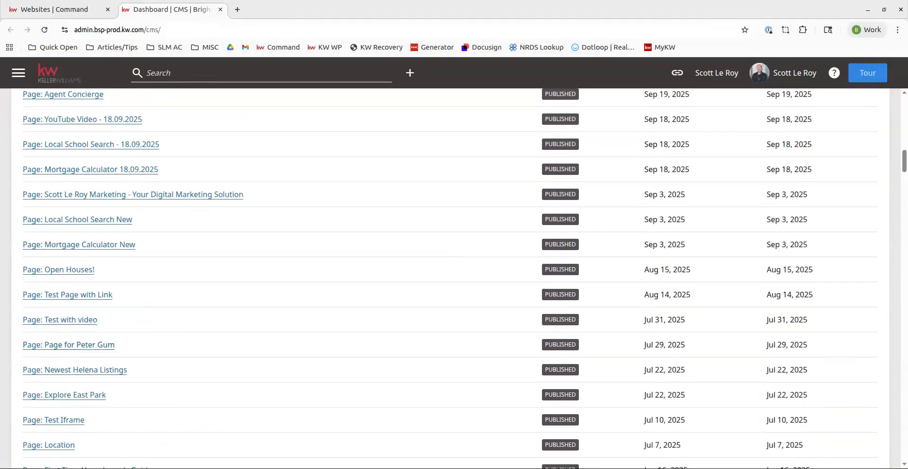
scroll(445, 279, "up", 8)
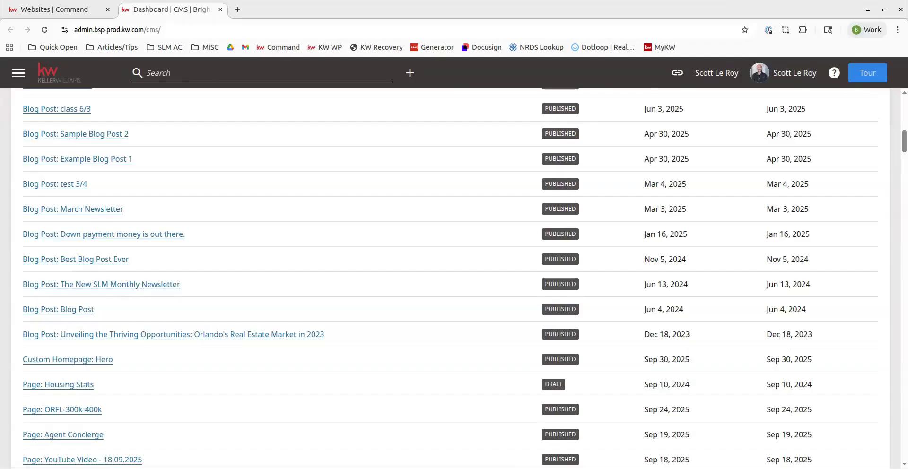
Open the Hero custom homepage, expand its featuredPropertiesTitle Listing List module, and dismiss the location permission request.
left_click(50, 362)
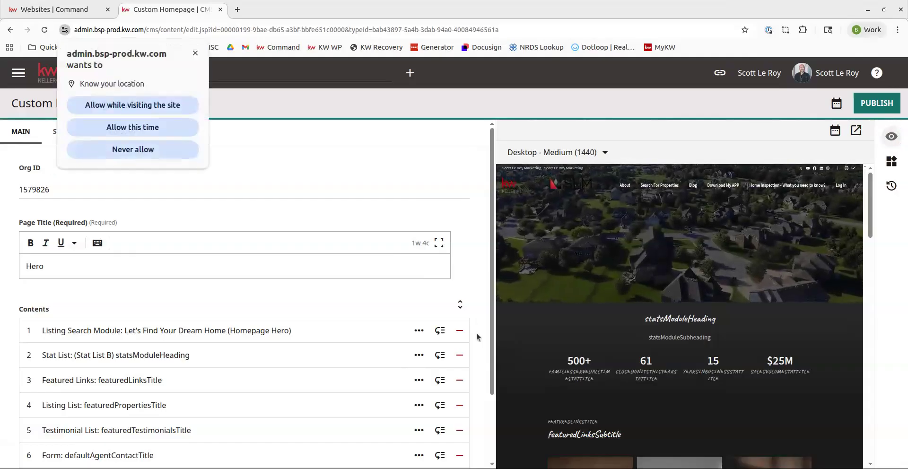
scroll(225, 309, "down", 2)
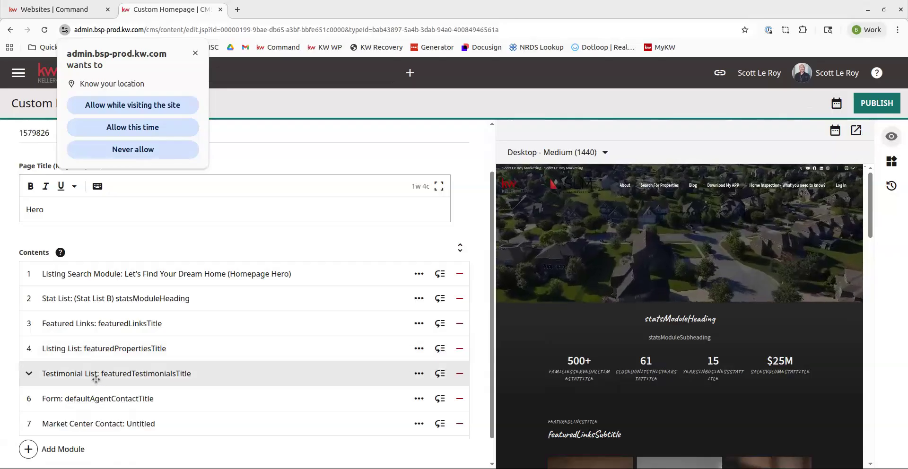
left_click(112, 351)
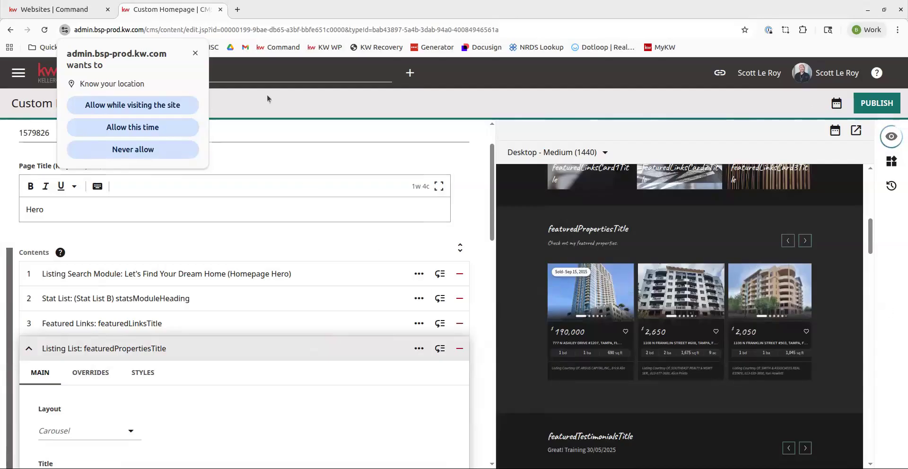
left_click(195, 53)
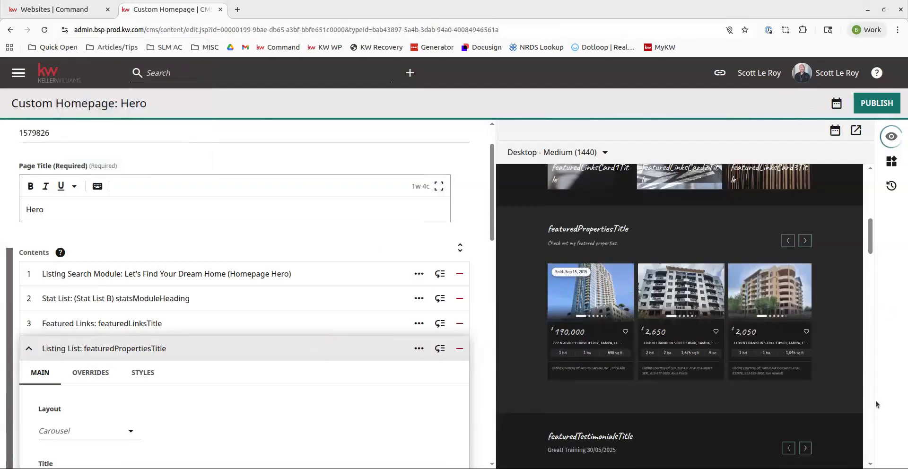
Review the layout options available for the featuredPropertiesTitle Listing List module.
scroll(193, 328, "down", 3)
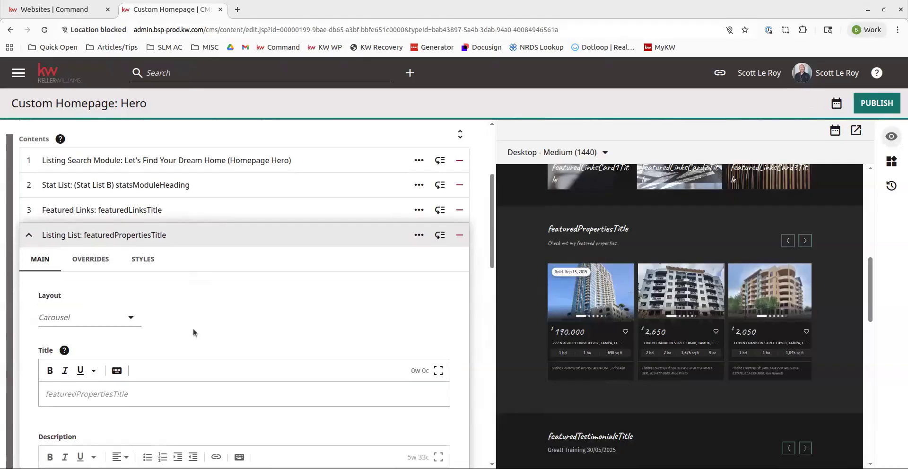
scroll(193, 330, "down", 1)
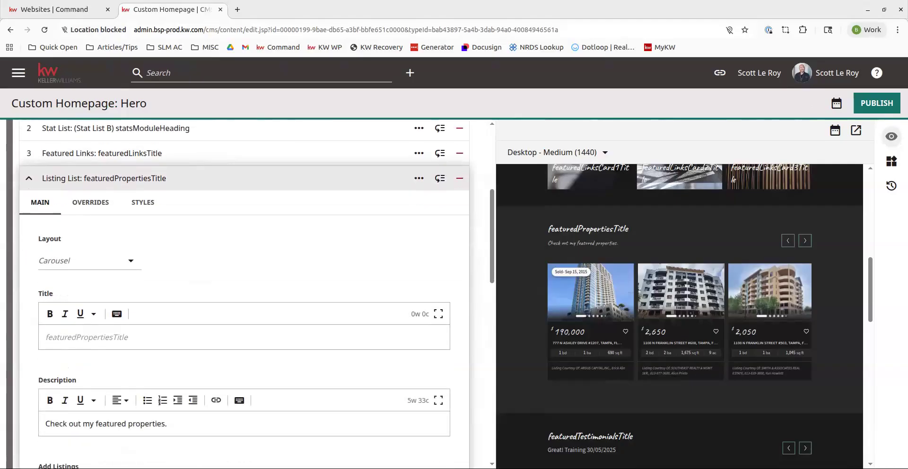
left_click(83, 266)
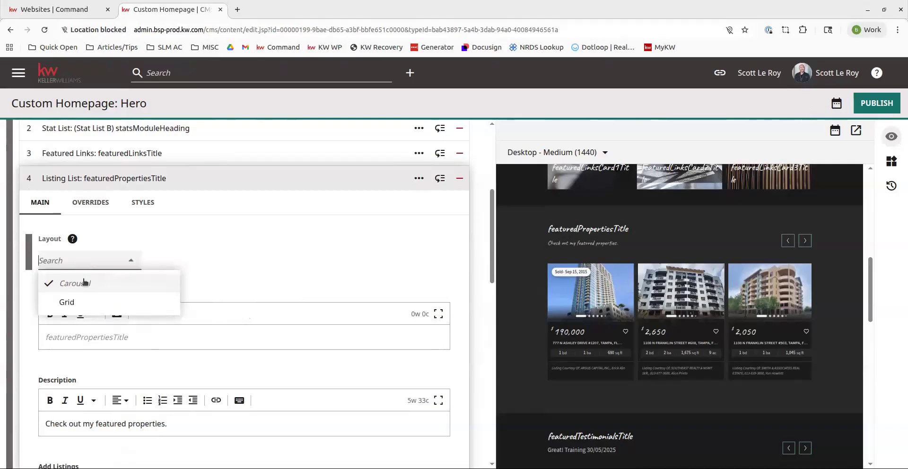
left_click(228, 239)
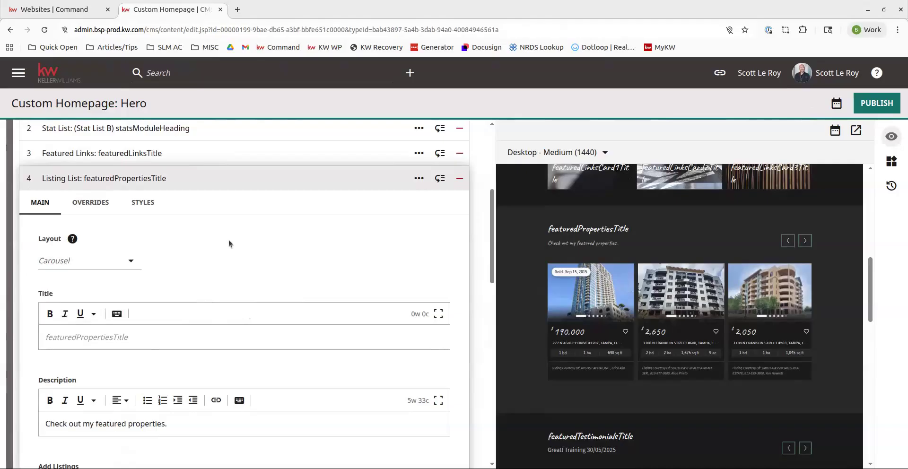
Review the Add Listings source options in the featured properties module, keeping Dynamic selected.
scroll(172, 361, "down", 3)
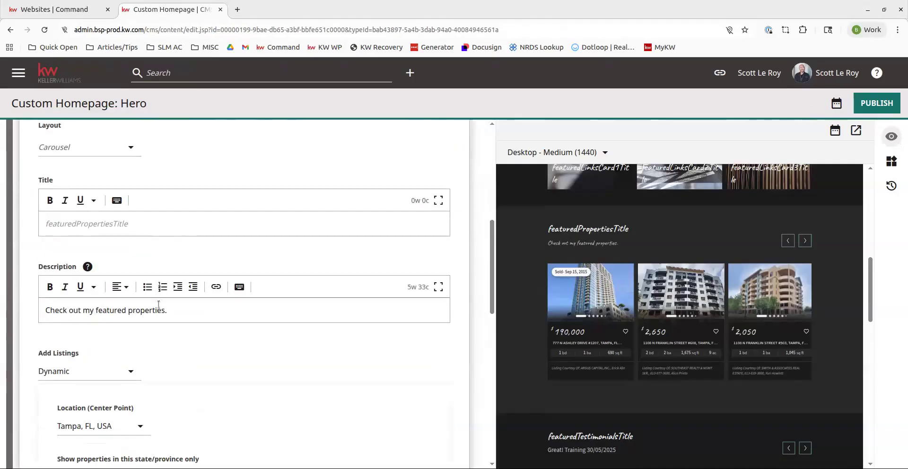
scroll(214, 345, "down", 4)
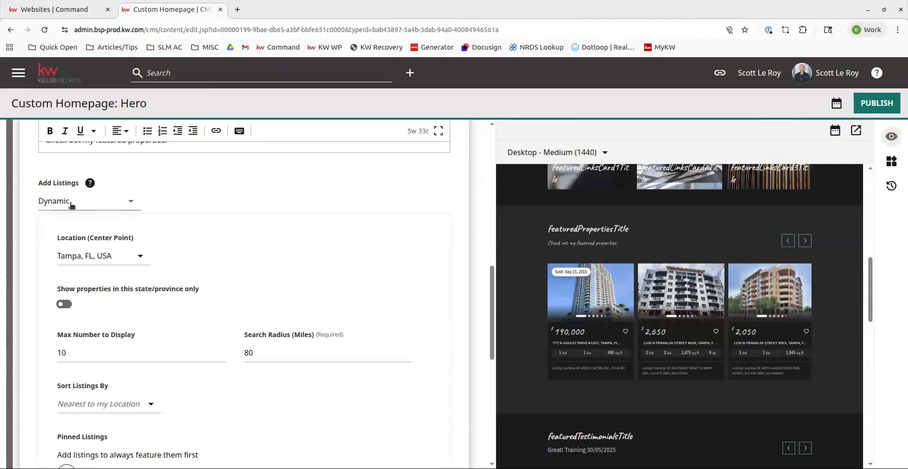
left_click(69, 202)
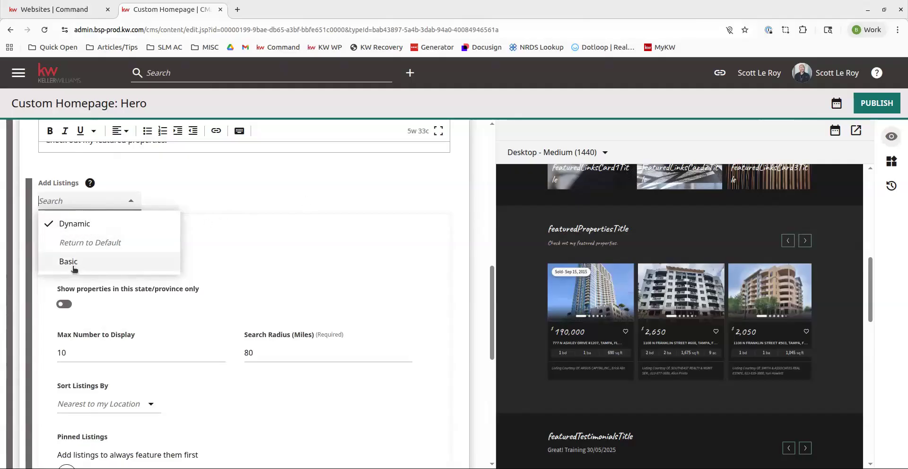
left_click(302, 234)
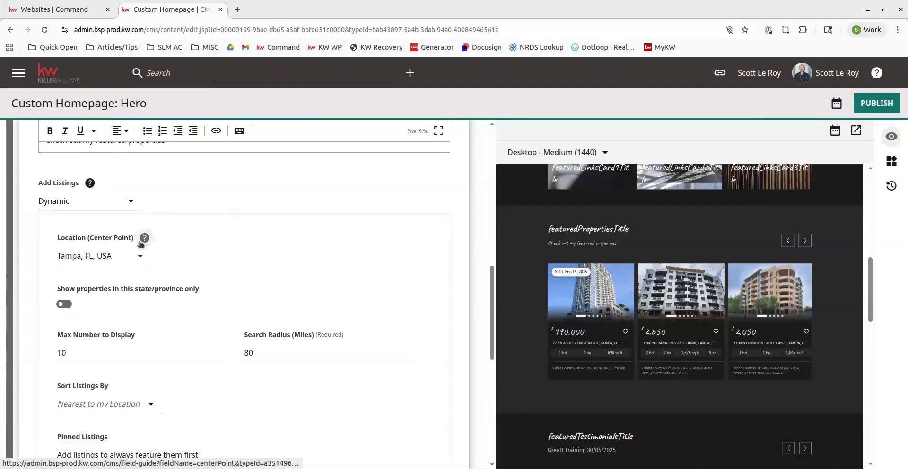
Review the location center point choices, keeping Tampa, FL, USA, and check the search radius setting.
left_click(118, 261)
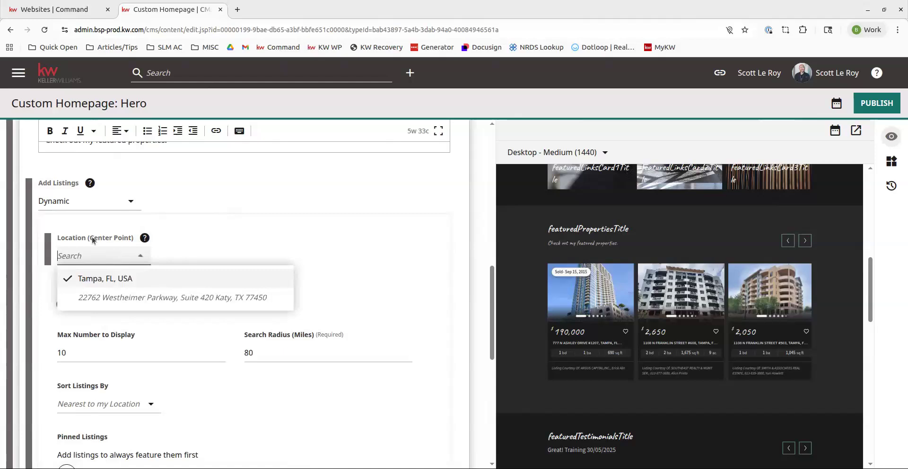
left_click(144, 283)
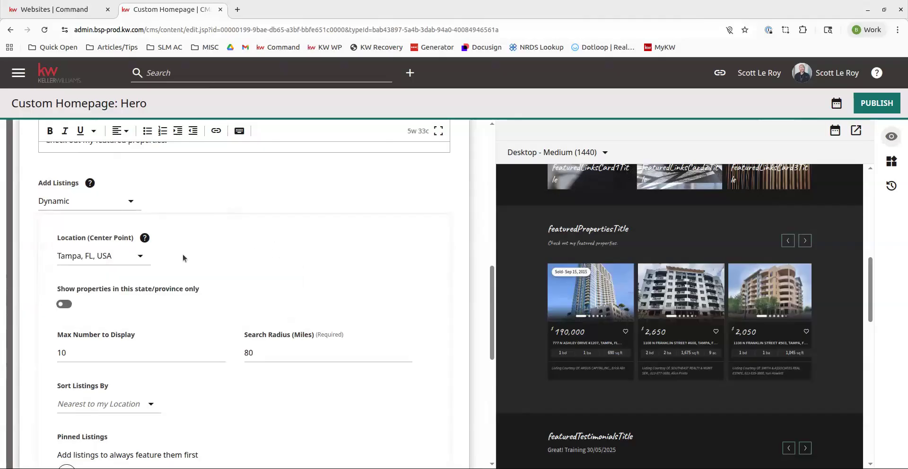
scroll(88, 284, "down", 1)
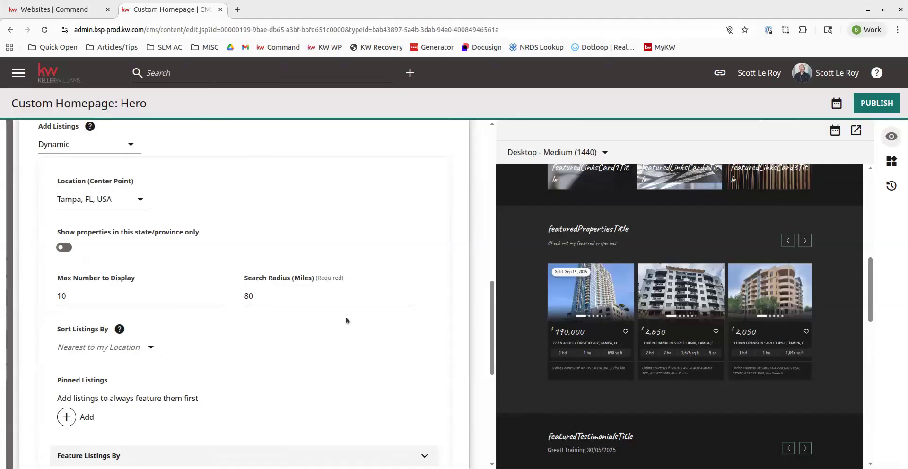
double_click(260, 296)
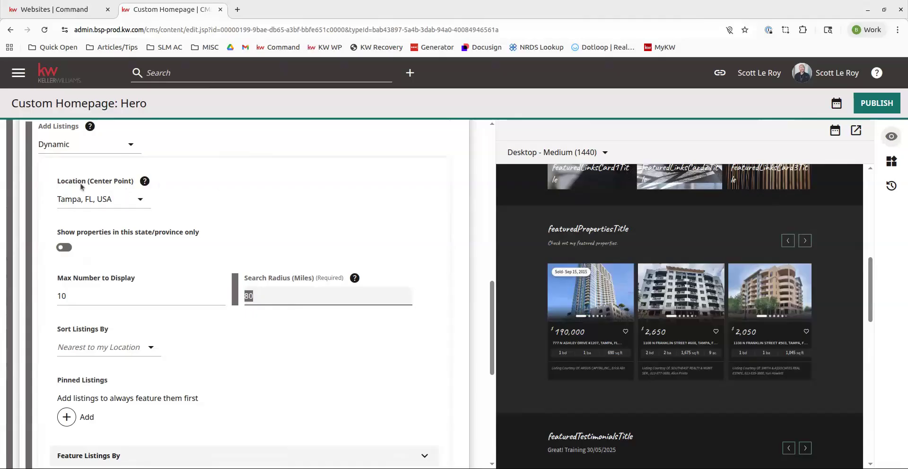
left_click(265, 314)
Review the sort orders available for the dynamic listings, keeping Nearest to my Location.
scroll(82, 334, "down", 2)
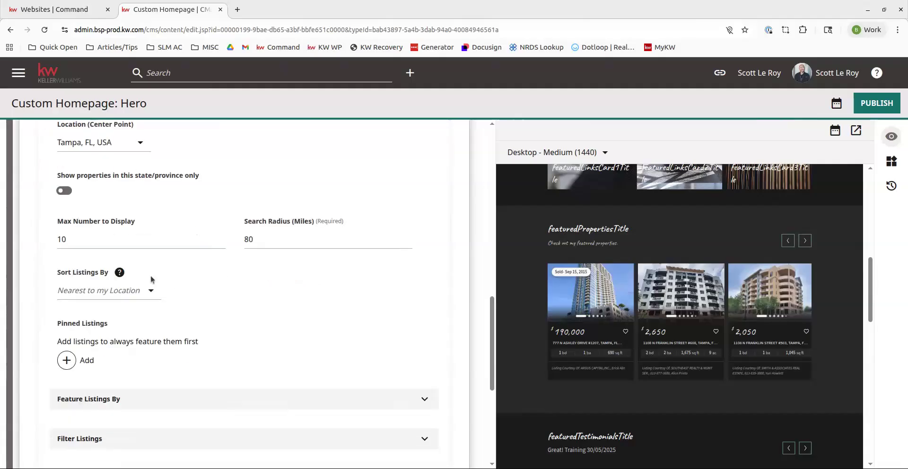
left_click(81, 296)
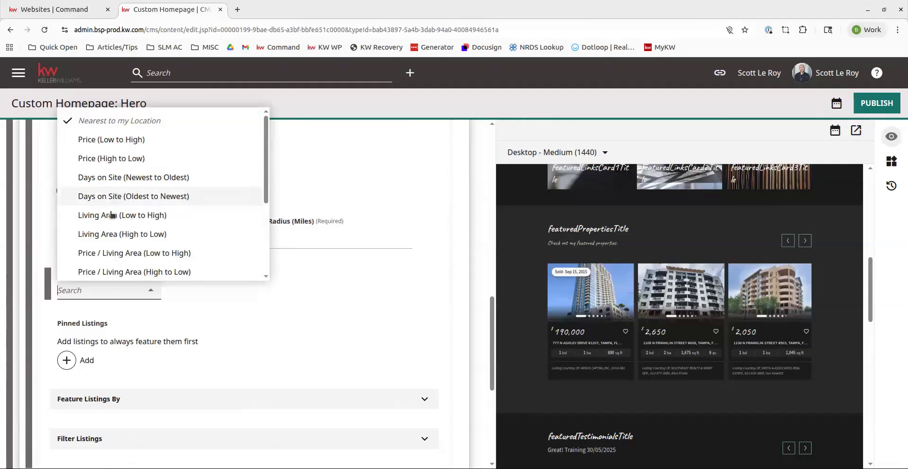
scroll(114, 222, "down", 3)
scroll(116, 230, "up", 5)
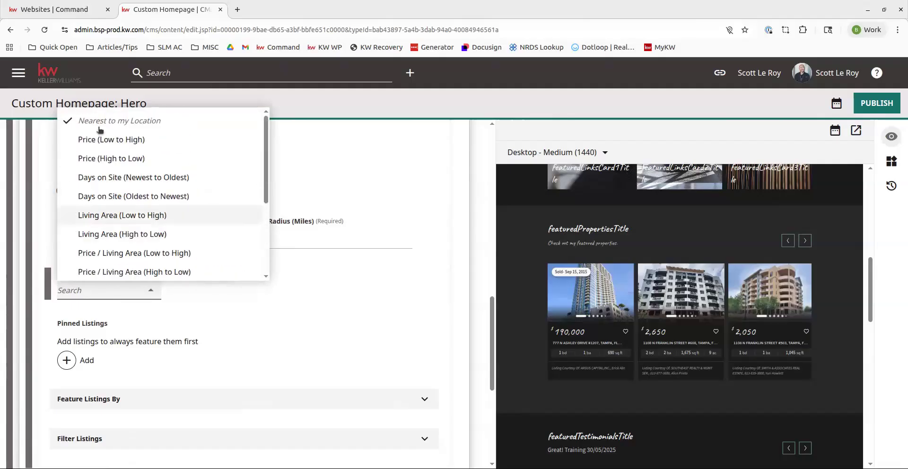
left_click(367, 327)
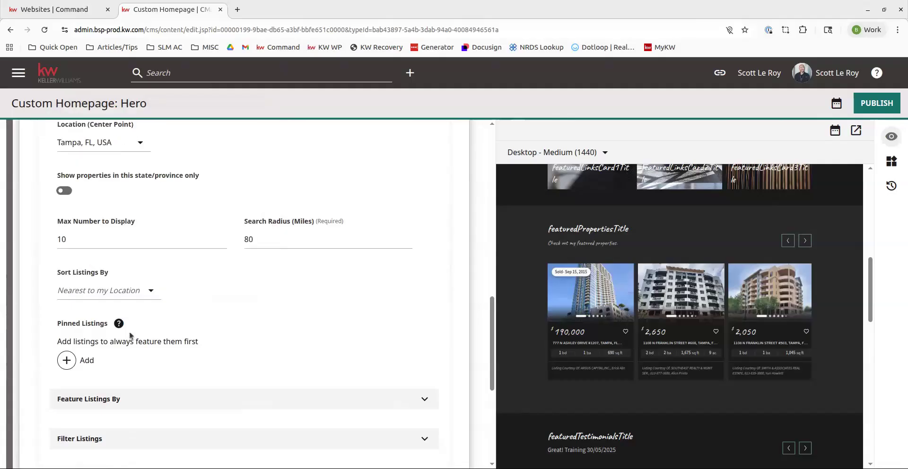
Add a pinned listing to the dynamic featured properties, searching by street address and choosing the Main Street property in Rockport, MA.
scroll(128, 333, "down", 2)
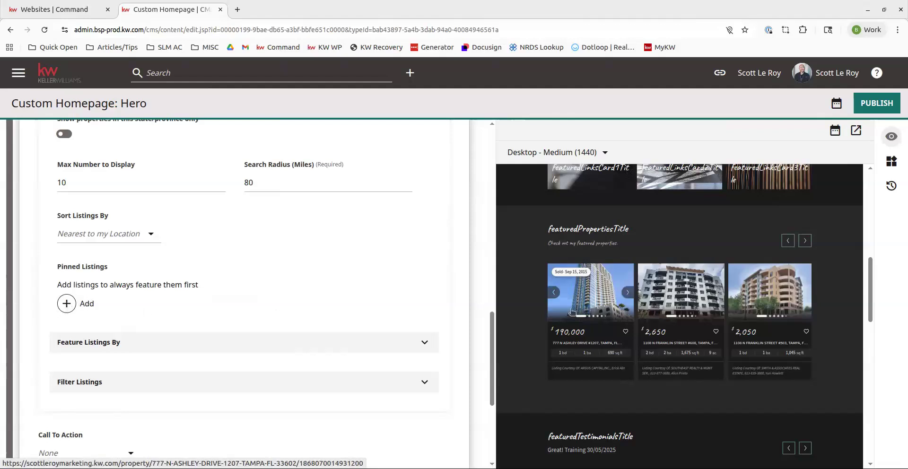
left_click(66, 307)
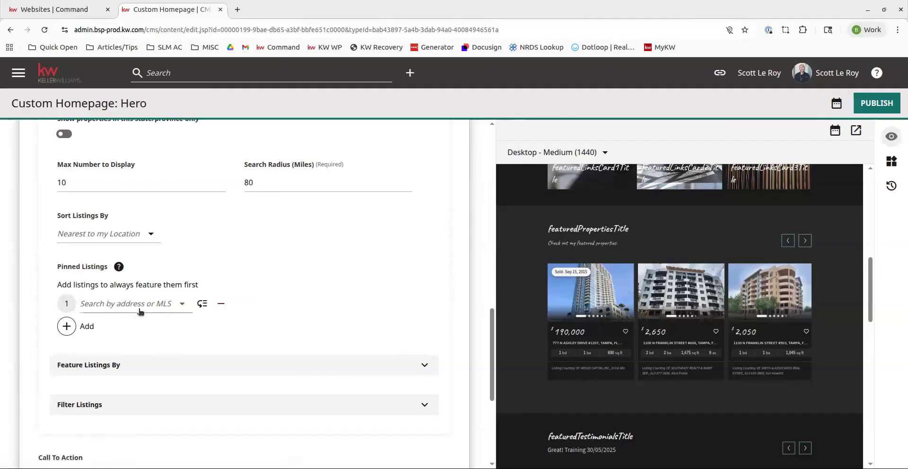
scroll(140, 311, "down", 5)
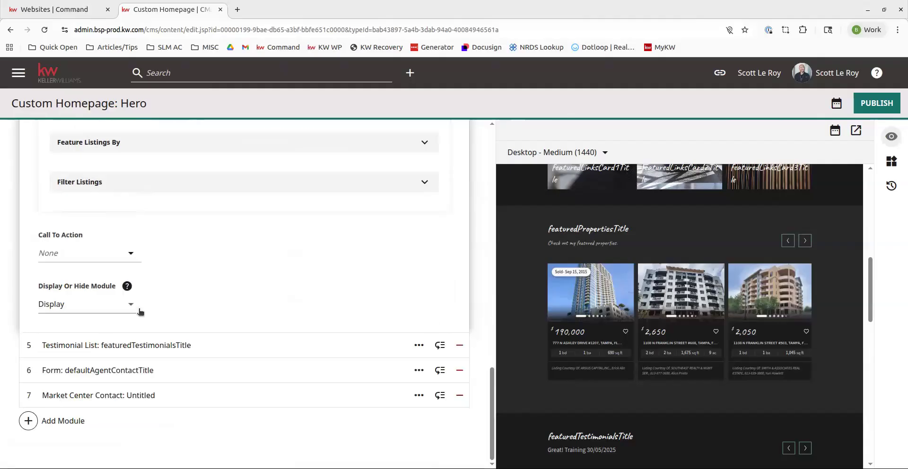
scroll(144, 309, "up", 8)
scroll(137, 308, "down", 3)
left_click(137, 308)
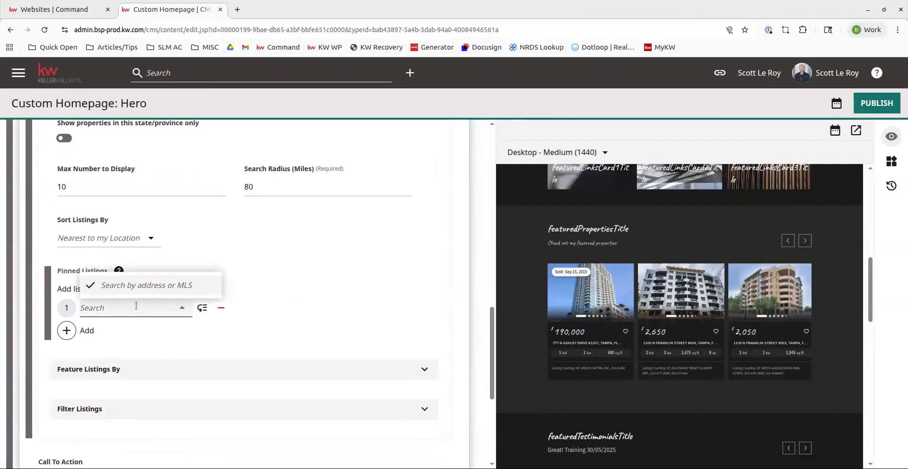
type("123 main street")
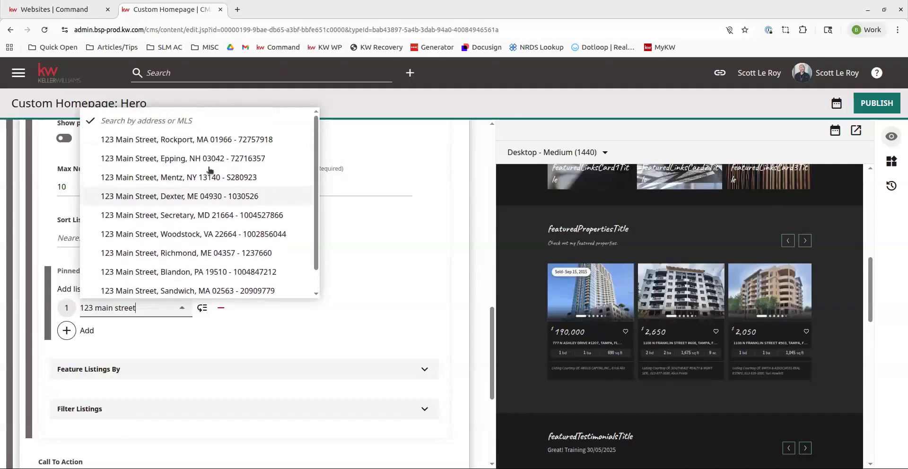
left_click(214, 141)
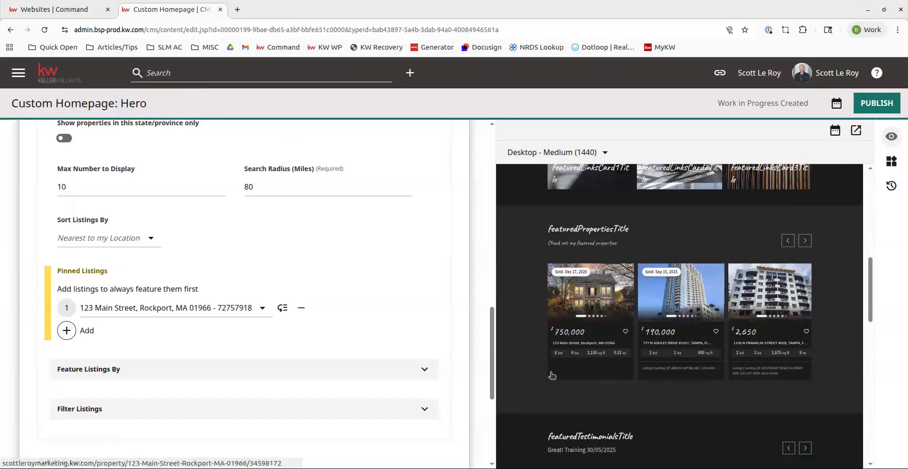
Review the Feature Listings By options for the featured properties, leaving My Listings and My Affiliated Brokerages/Market Centers off.
scroll(123, 285, "down", 2)
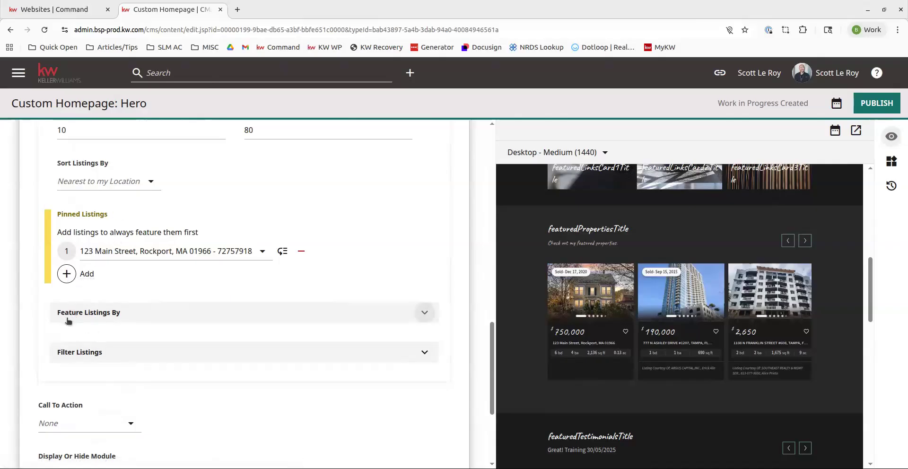
left_click(101, 317)
scroll(102, 318, "down", 4)
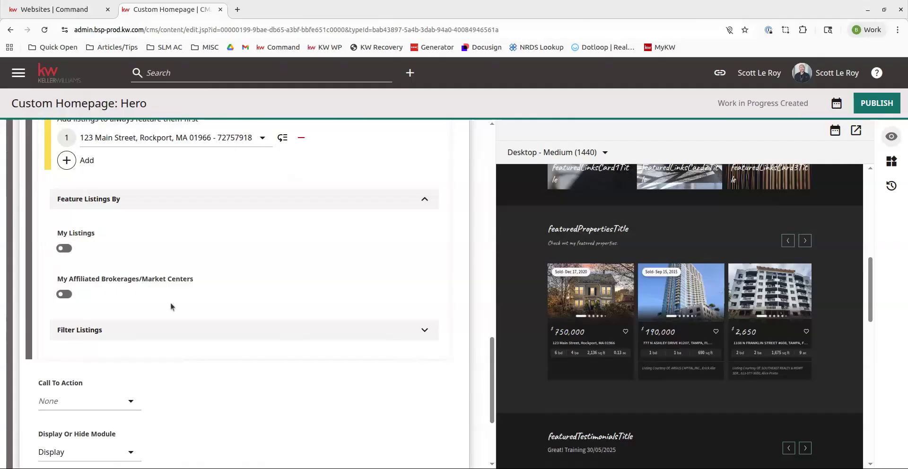
Examine the Filter Listings options, including categories, status, size, price and keywords, without setting any filter, and collapse the section.
left_click(81, 334)
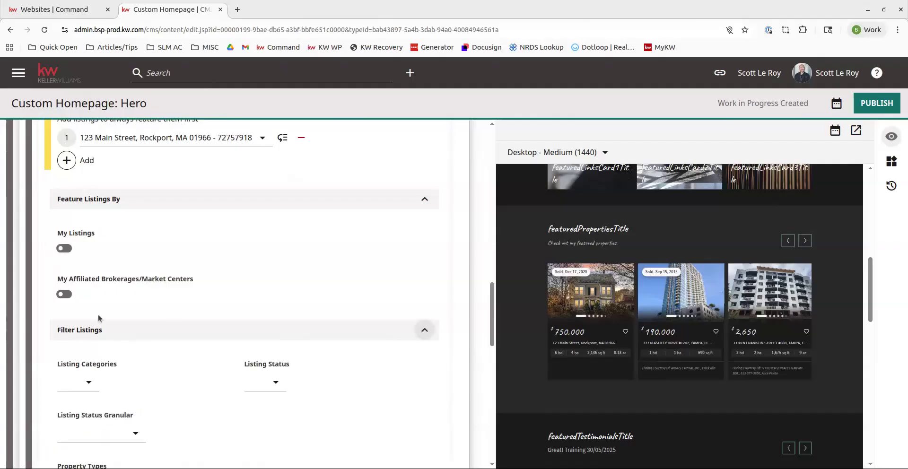
scroll(95, 298, "down", 5)
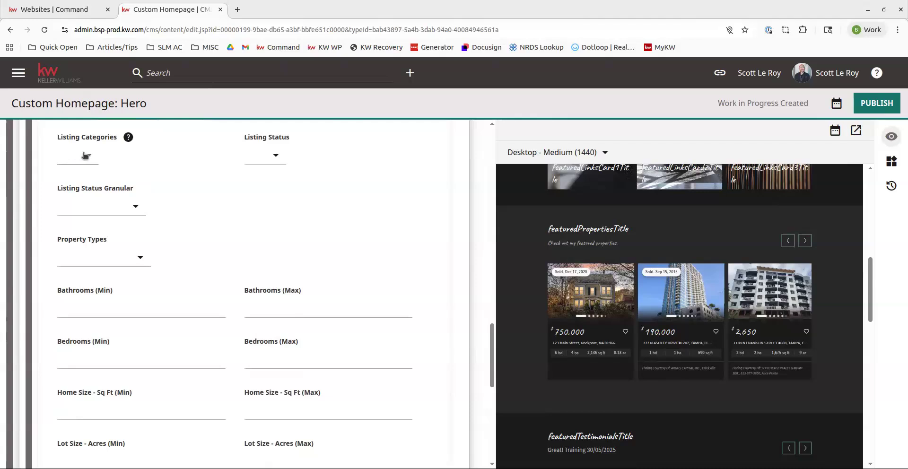
left_click(86, 156)
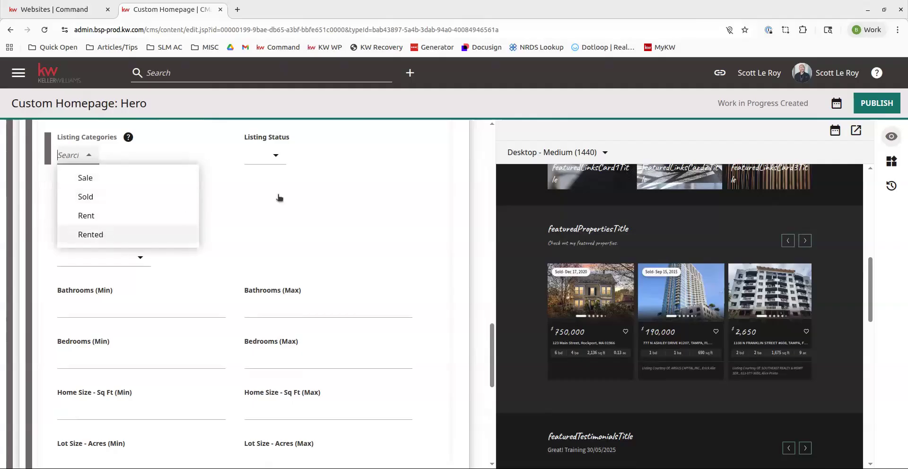
left_click(301, 181)
left_click(274, 155)
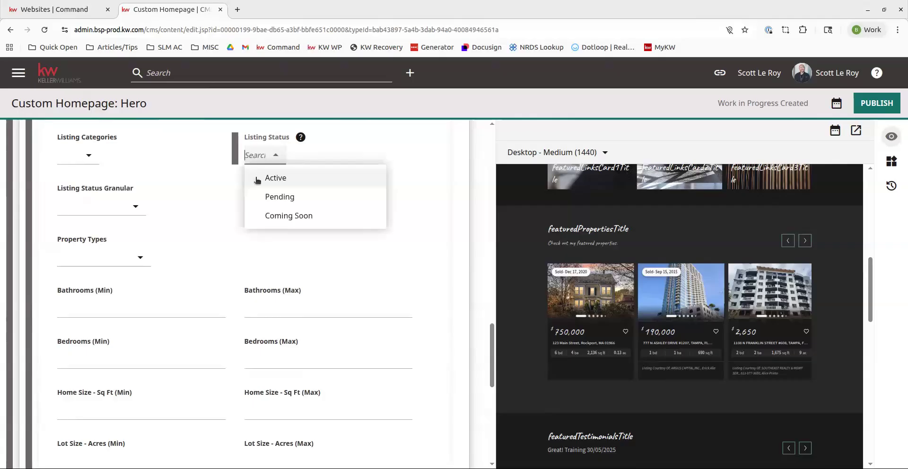
left_click(185, 204)
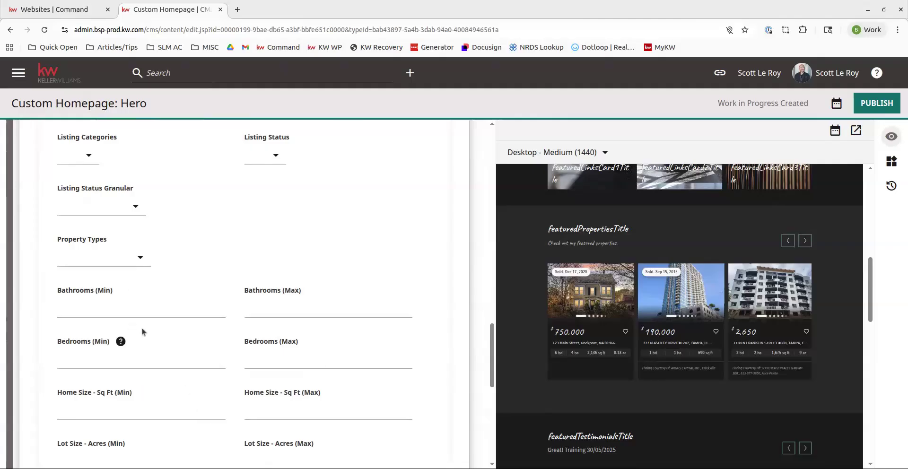
scroll(142, 332, "down", 5)
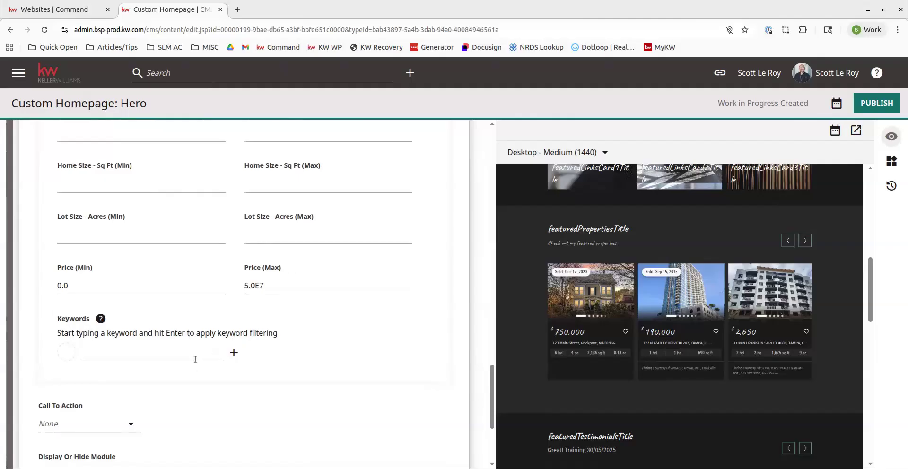
scroll(156, 333, "up", 10)
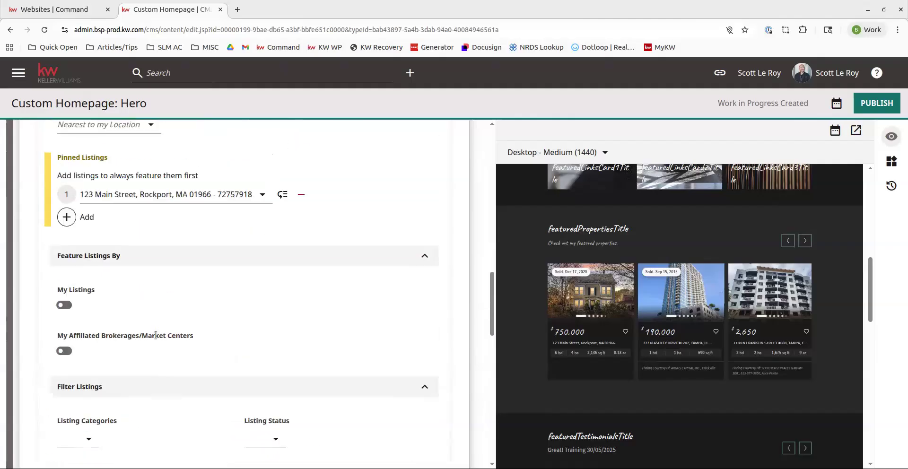
scroll(155, 333, "down", 1)
left_click(406, 337)
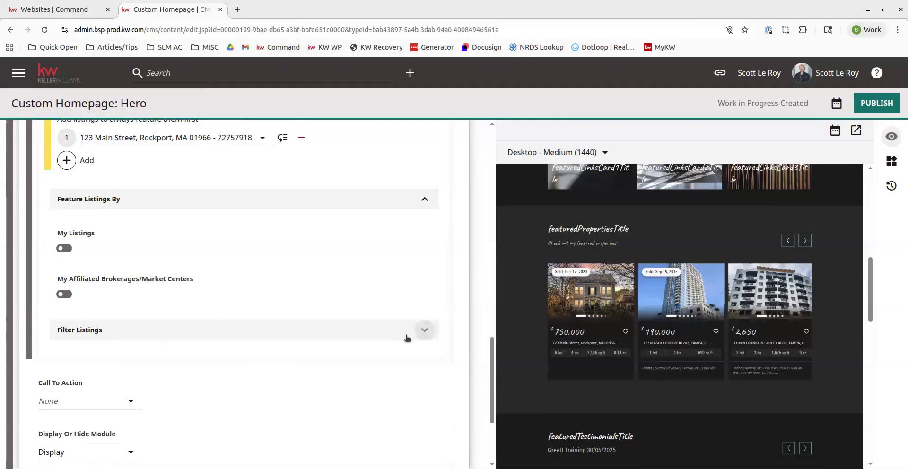
scroll(151, 347, "down", 1)
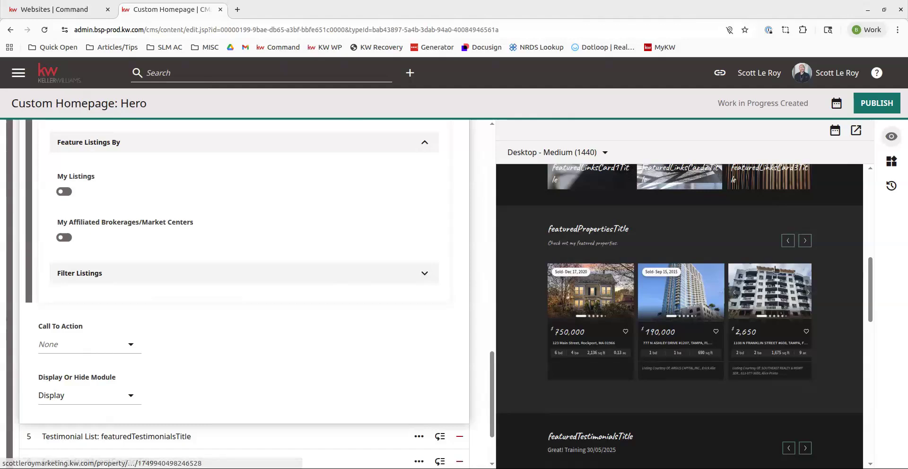
Change the Add Listings source of the featured properties module to Basic.
scroll(127, 284, "up", 8)
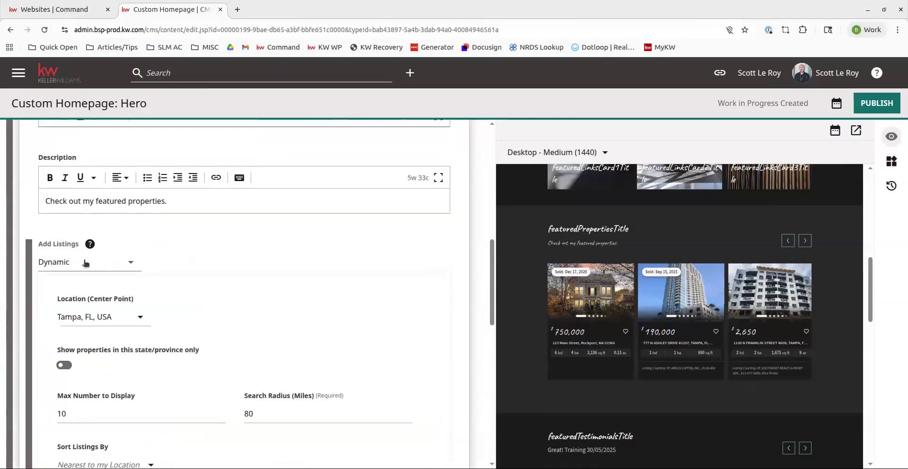
left_click(80, 269)
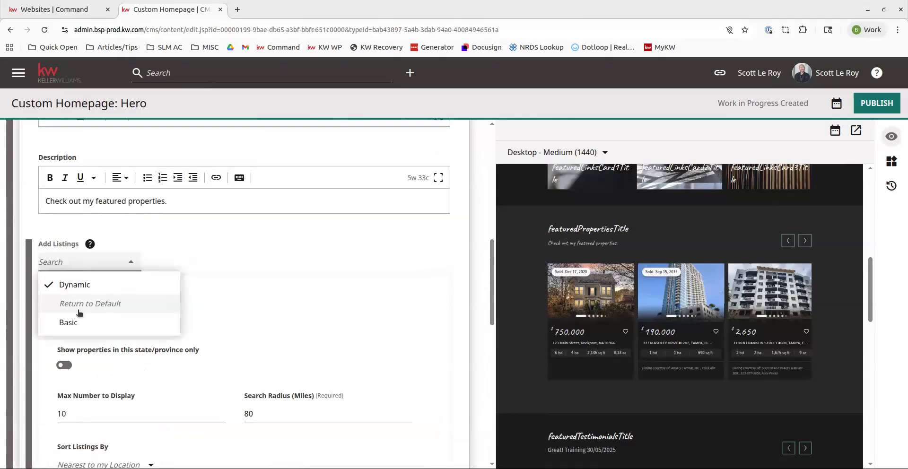
left_click(85, 327)
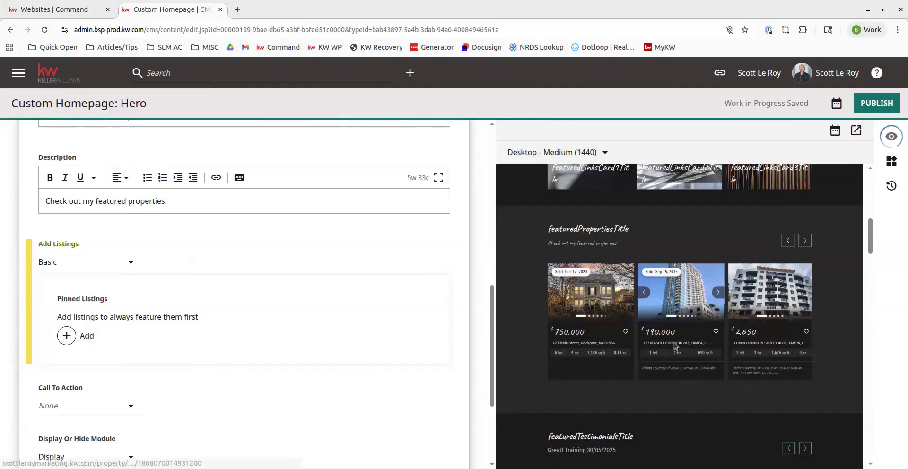
scroll(591, 307, "down", 4)
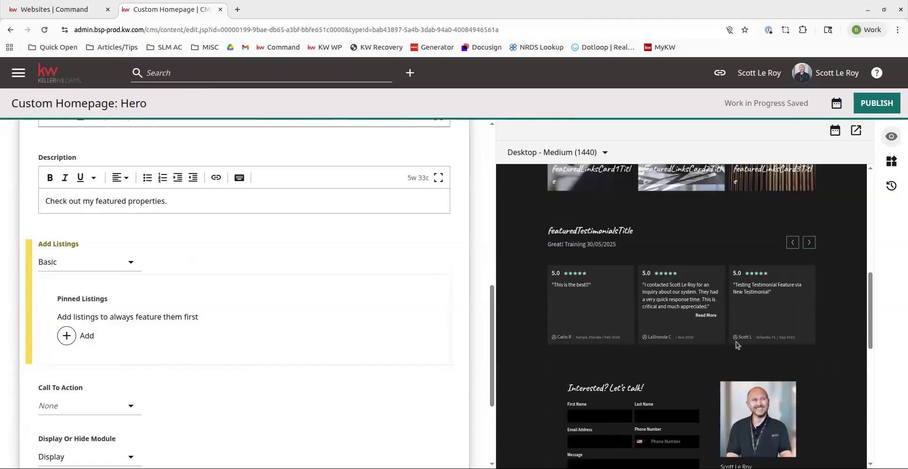
Add a pinned listing to the Basic featured properties, searching by street address and choosing the property in Luray, VA.
left_click(80, 340)
left_click(98, 335)
type("123 main")
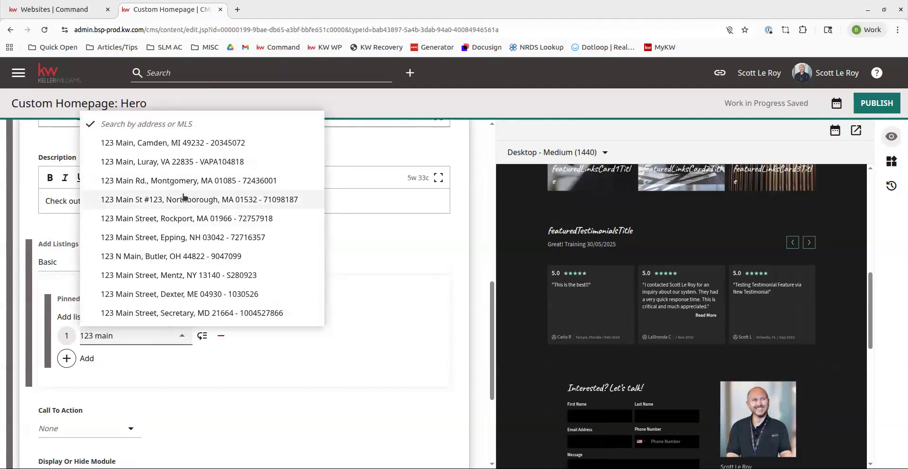
left_click(195, 162)
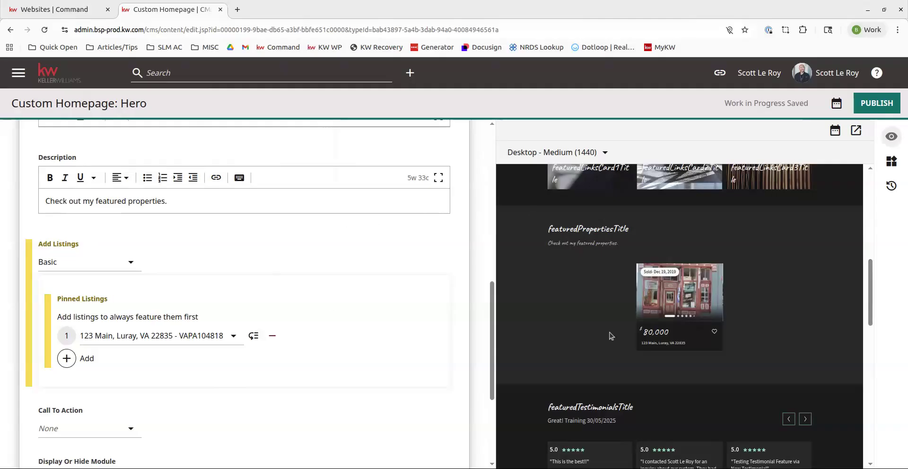
Check the featured properties in the homepage preview and publish the custom homepage.
scroll(829, 354, "down", 5)
scroll(825, 300, "up", 6)
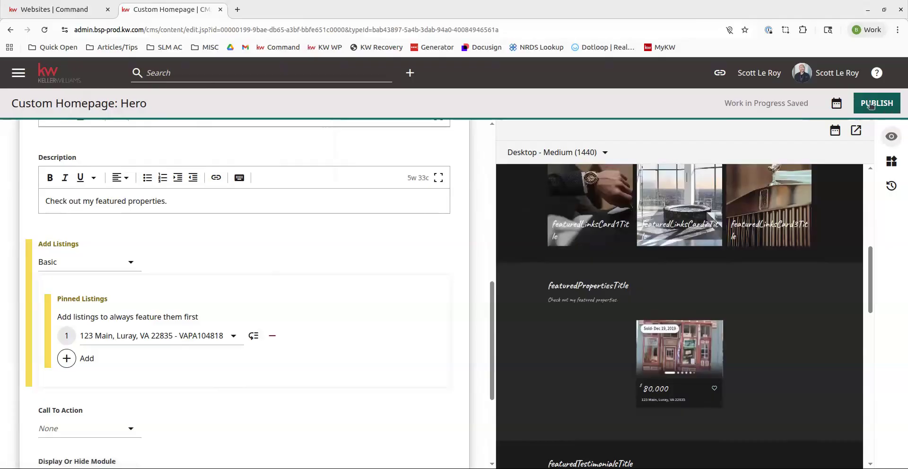
left_click(884, 105)
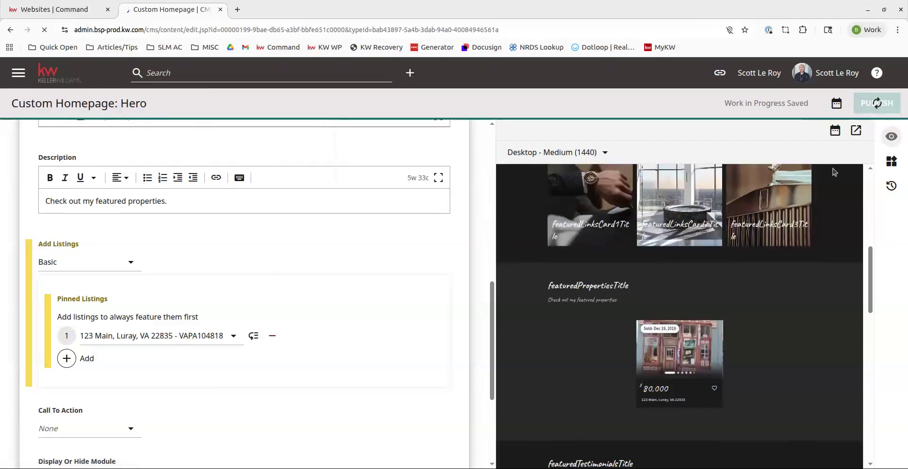